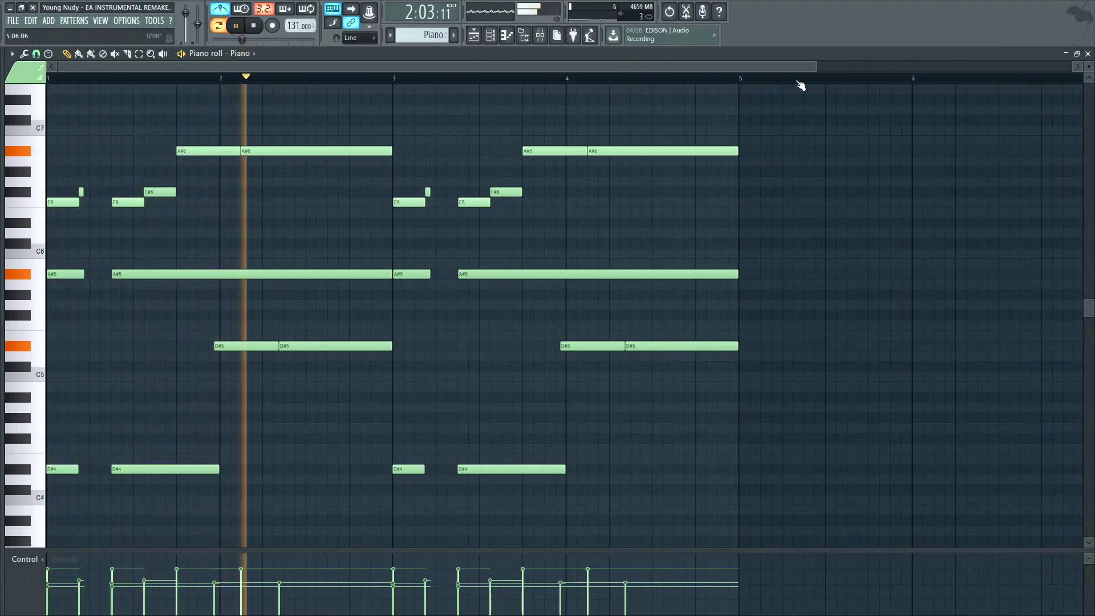
Fit the Piano pattern's four bars in the piano roll, and listen to the Lead pattern's notes
left_click_drag(815, 66, 662, 69)
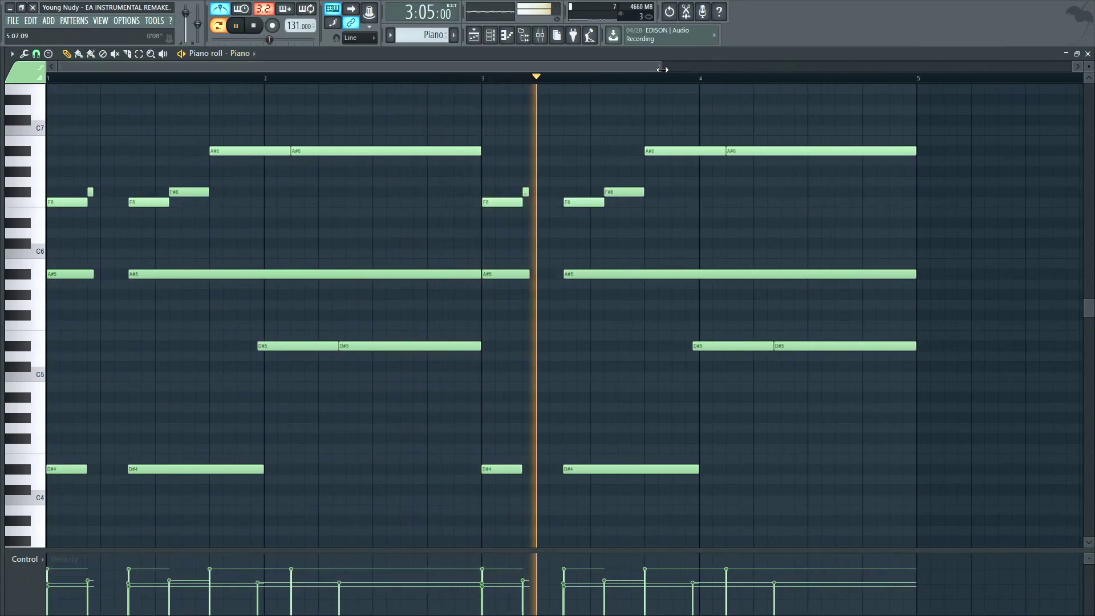
left_click_drag(549, 549, 522, 560)
scroll(429, 37, "down", 1)
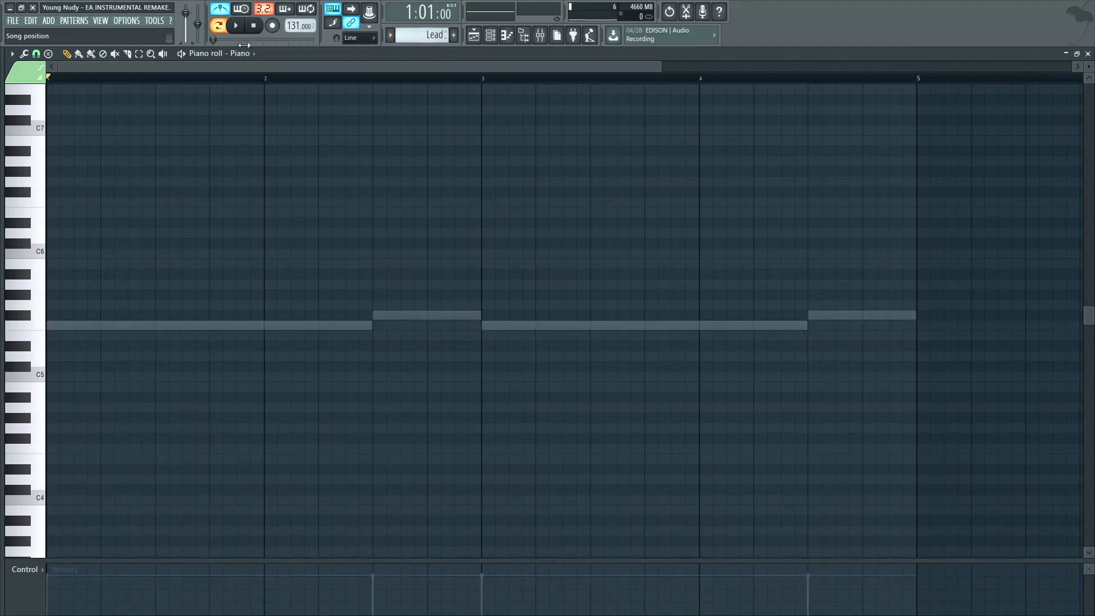
scroll(247, 54, "down", 1)
left_click(237, 27)
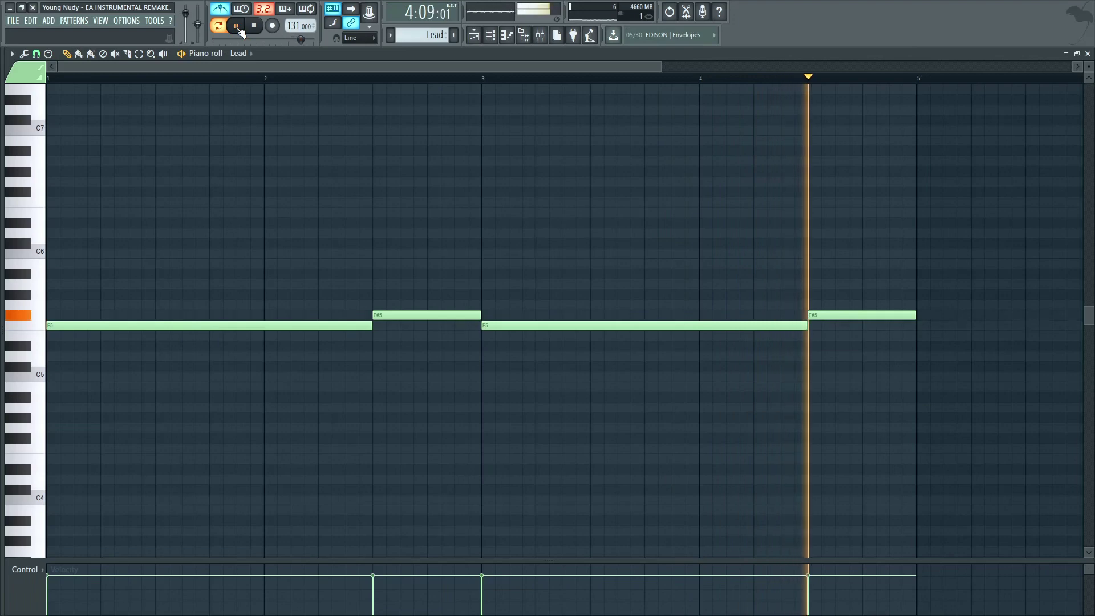
left_click(237, 26)
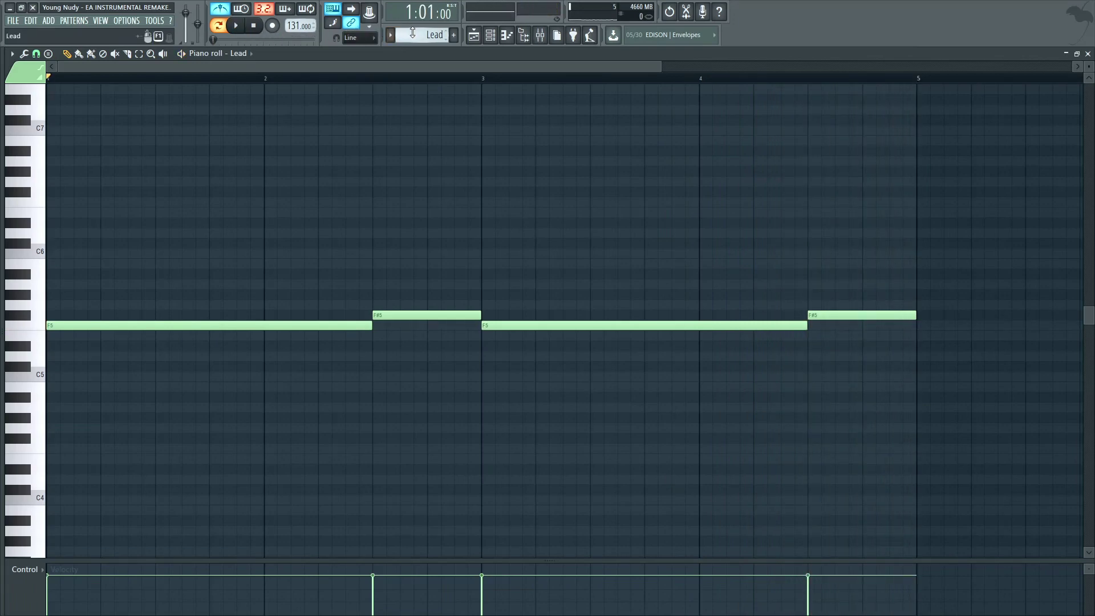
Listen to the 808 #1, 808 #2 and 808 #3 bass patterns in the piano roll
scroll(412, 33, "down", 1)
scroll(250, 56, "down", 1)
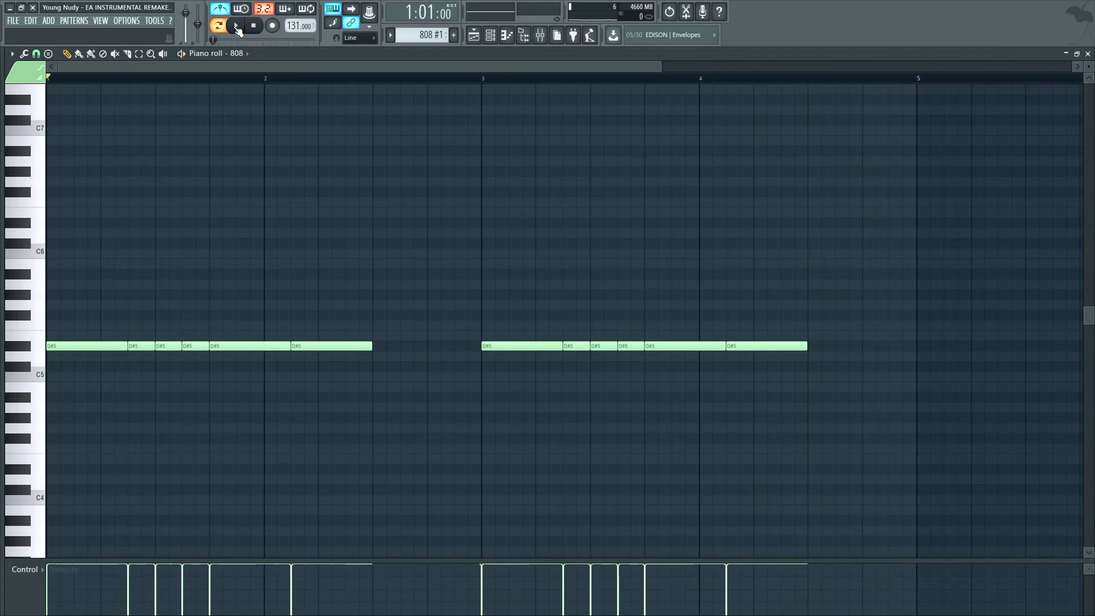
scroll(418, 33, "down", 2)
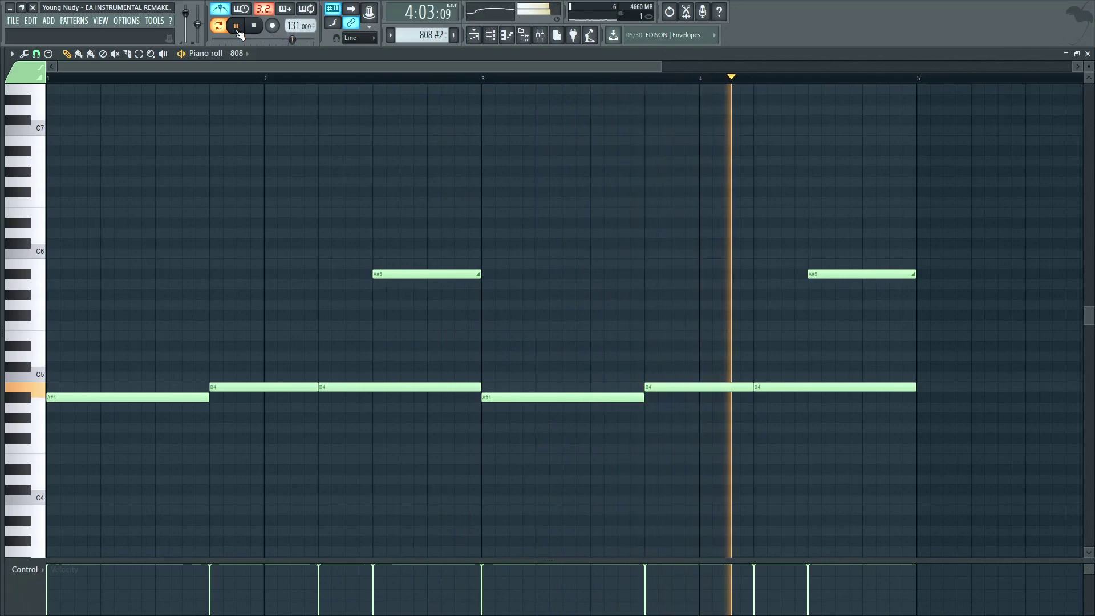
key("space")
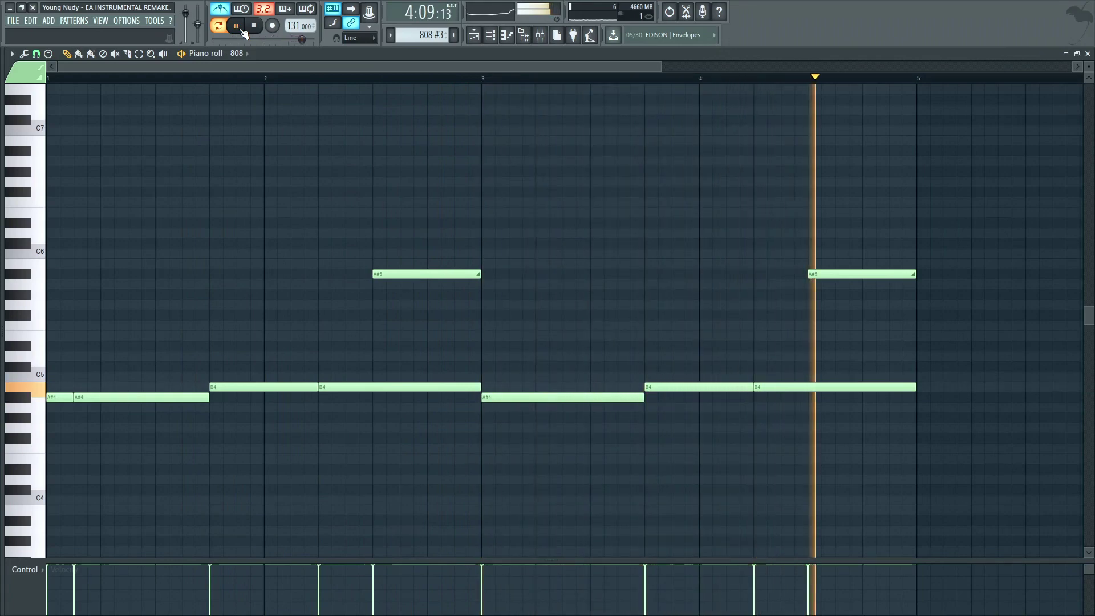
key("space")
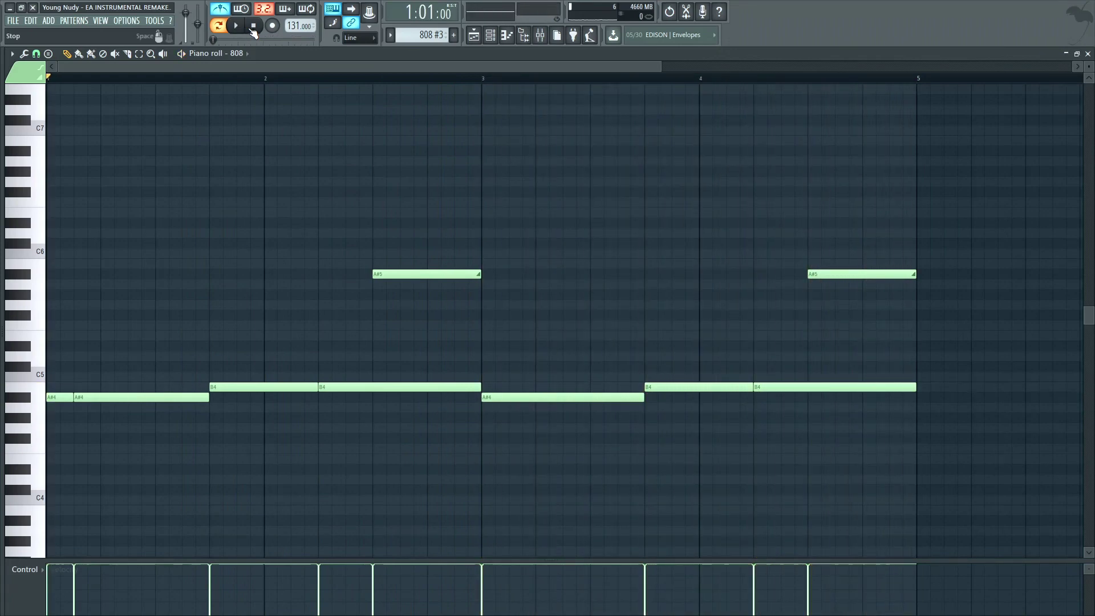
Listen to the Kick #1, Kick #2 and Kick #3 patterns with the kick channel's notes shown
scroll(421, 36, "up", 1)
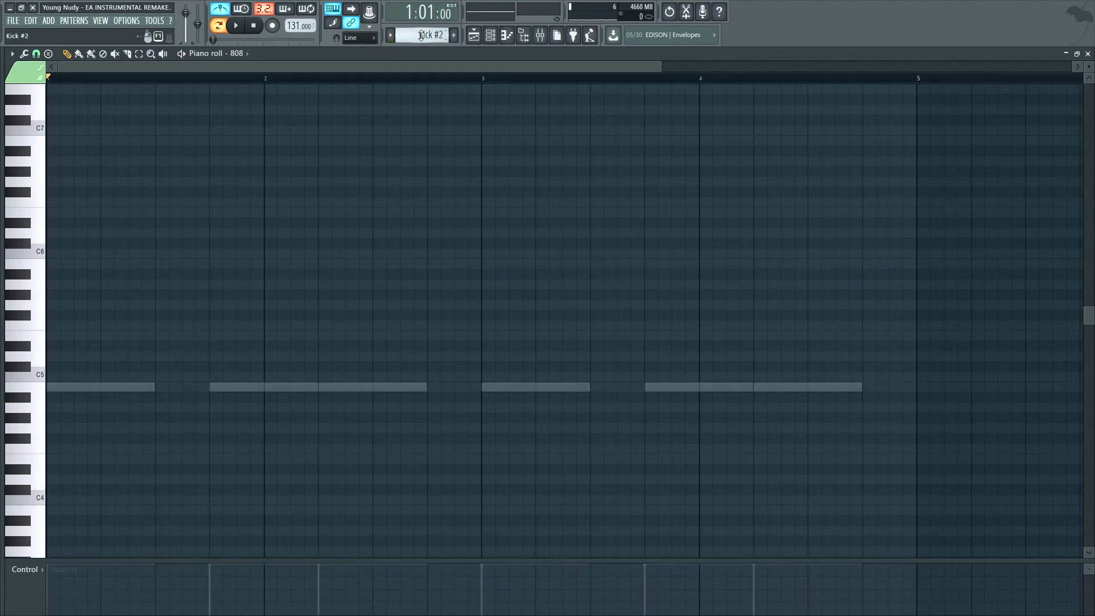
scroll(235, 57, "up", 1)
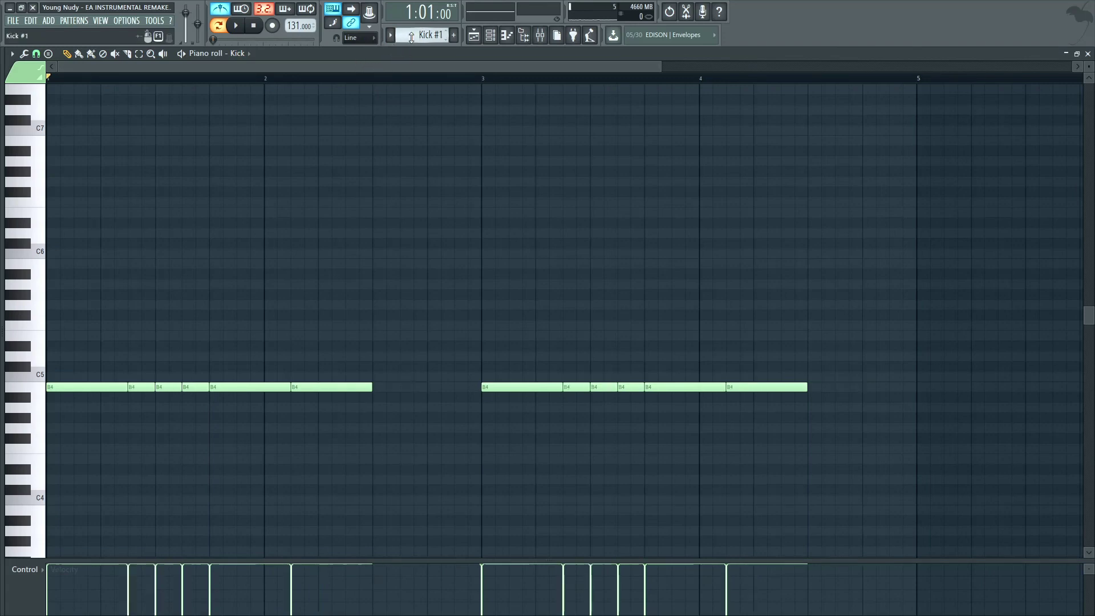
left_click(242, 34)
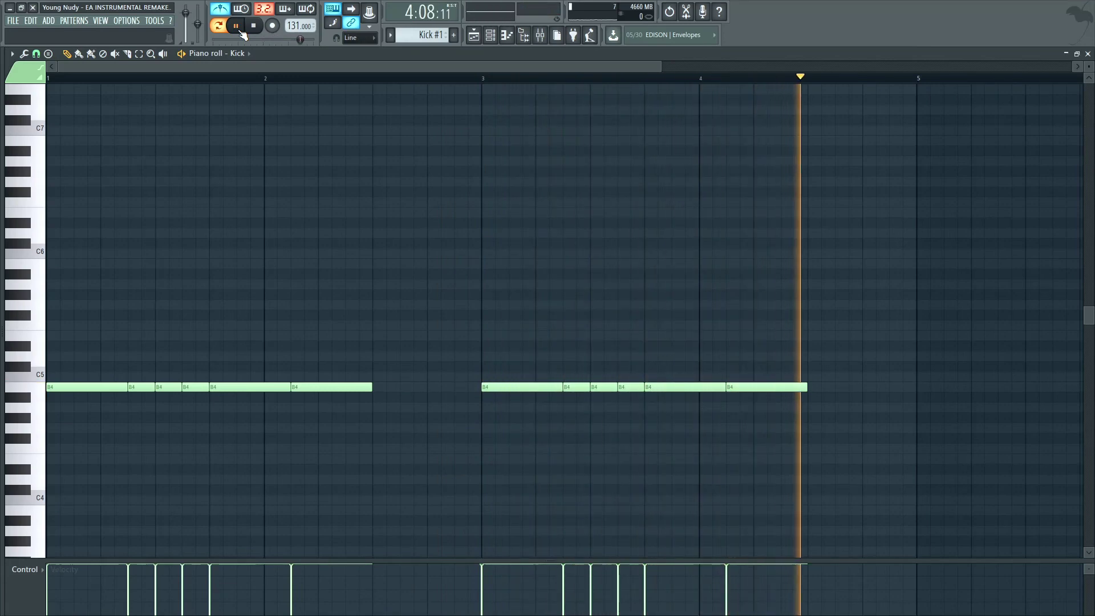
left_click(253, 25)
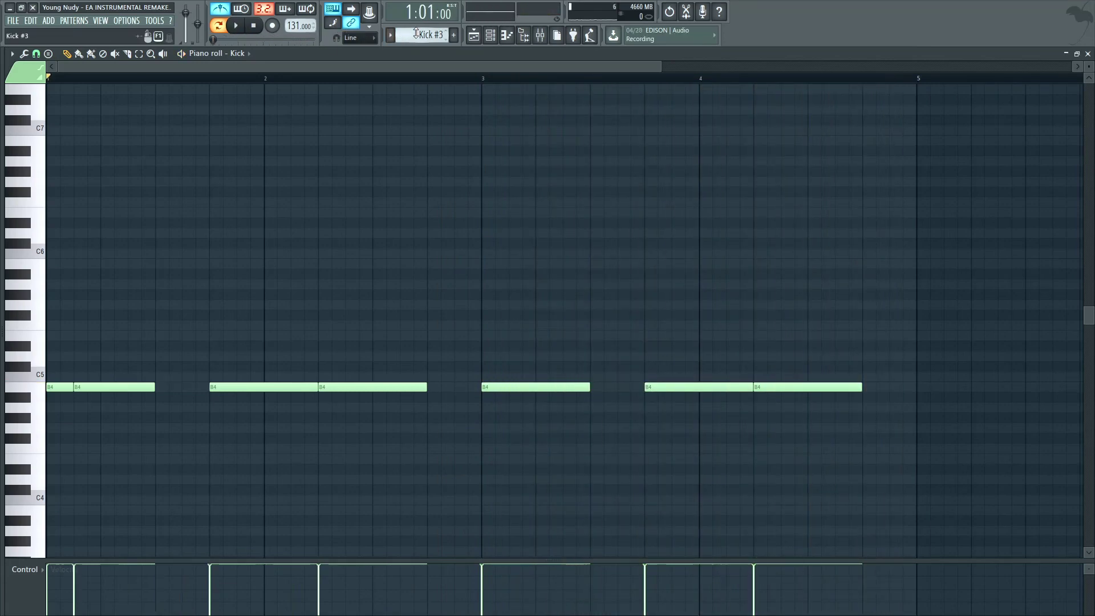
left_click(237, 29)
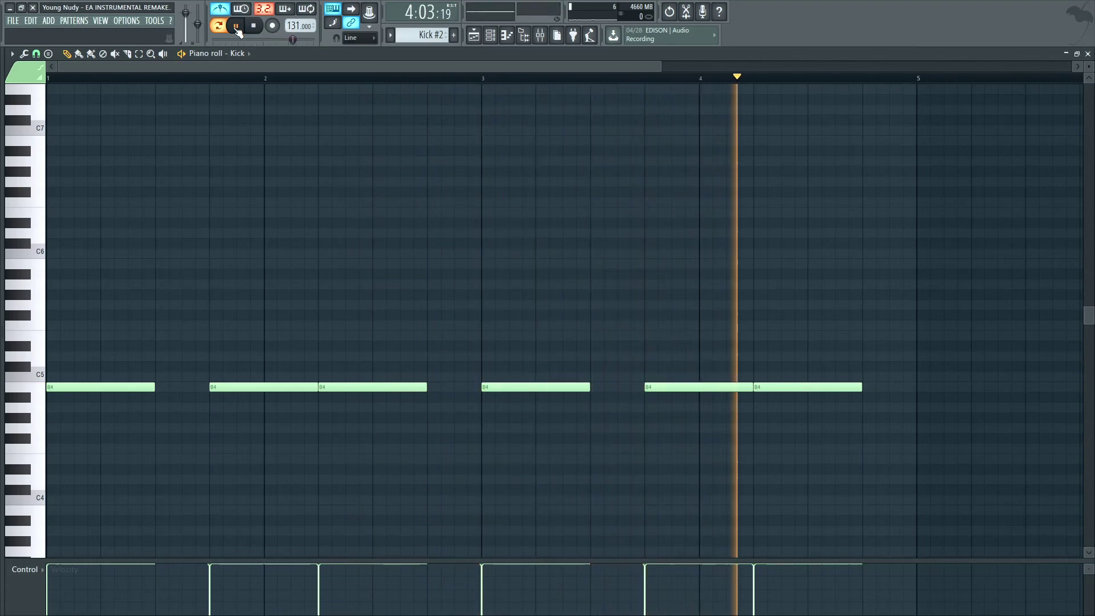
left_click(236, 27)
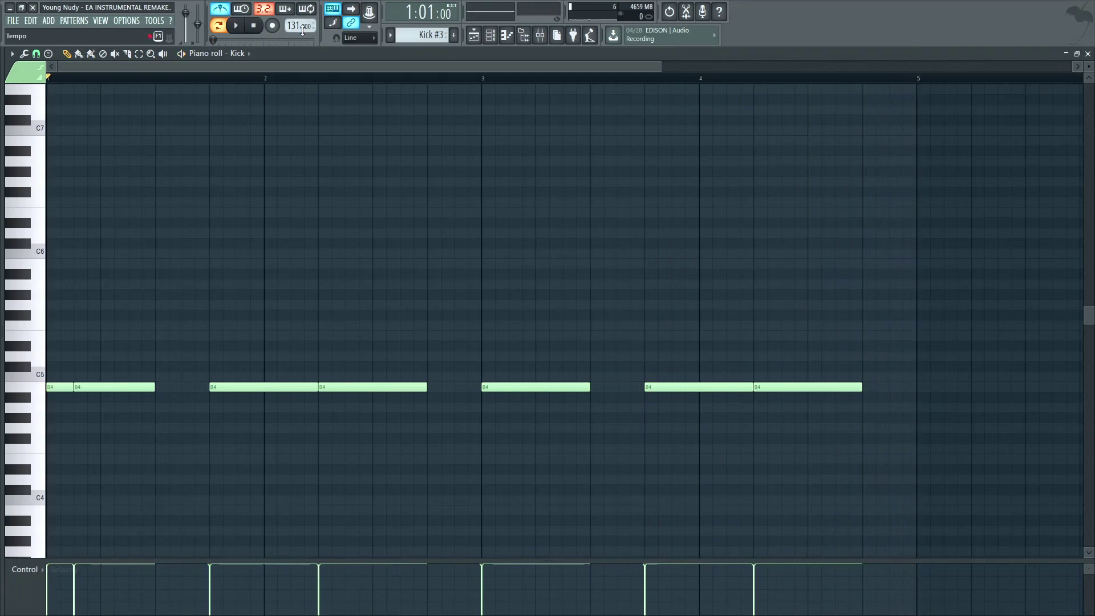
Review the hi-hat patterns, playing Hihat pattern 3 and Hihat #2 with their own channels' notes shown
scroll(414, 30, "up", 1)
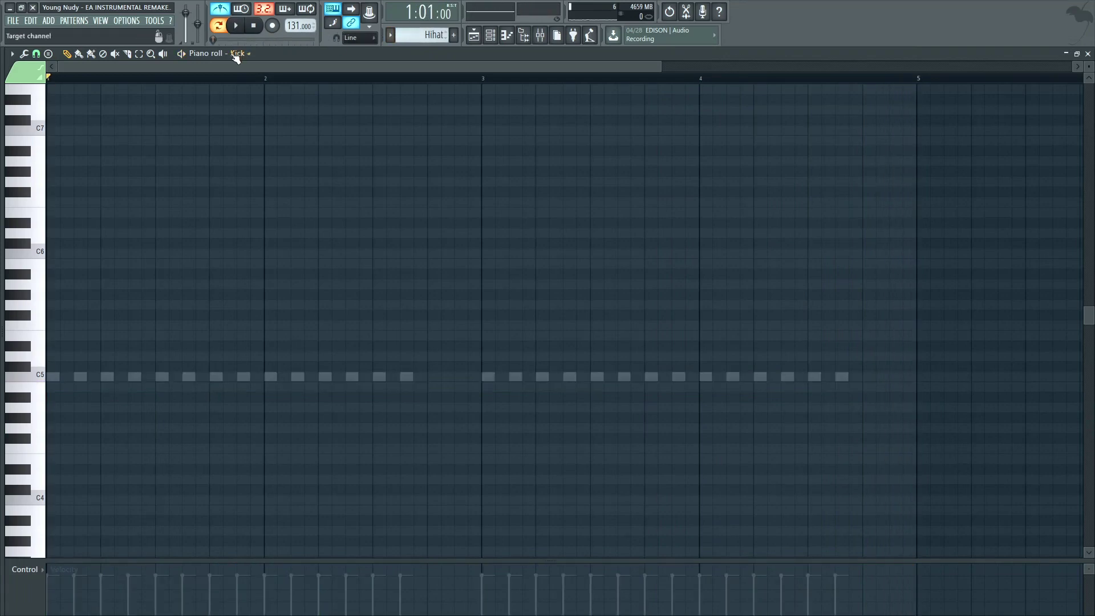
scroll(236, 55, "down", 1)
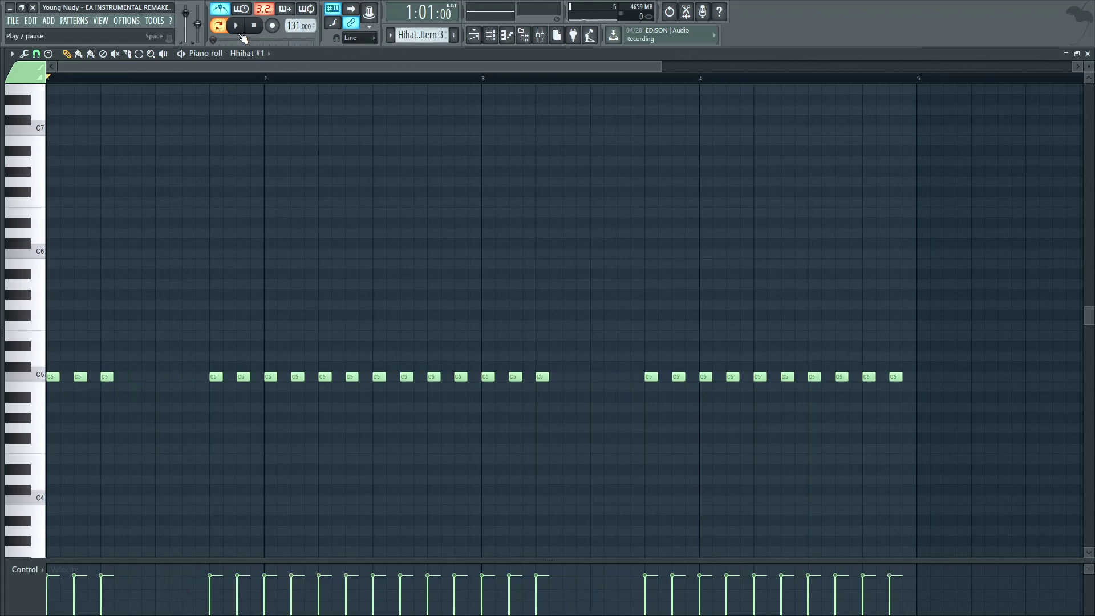
key("space")
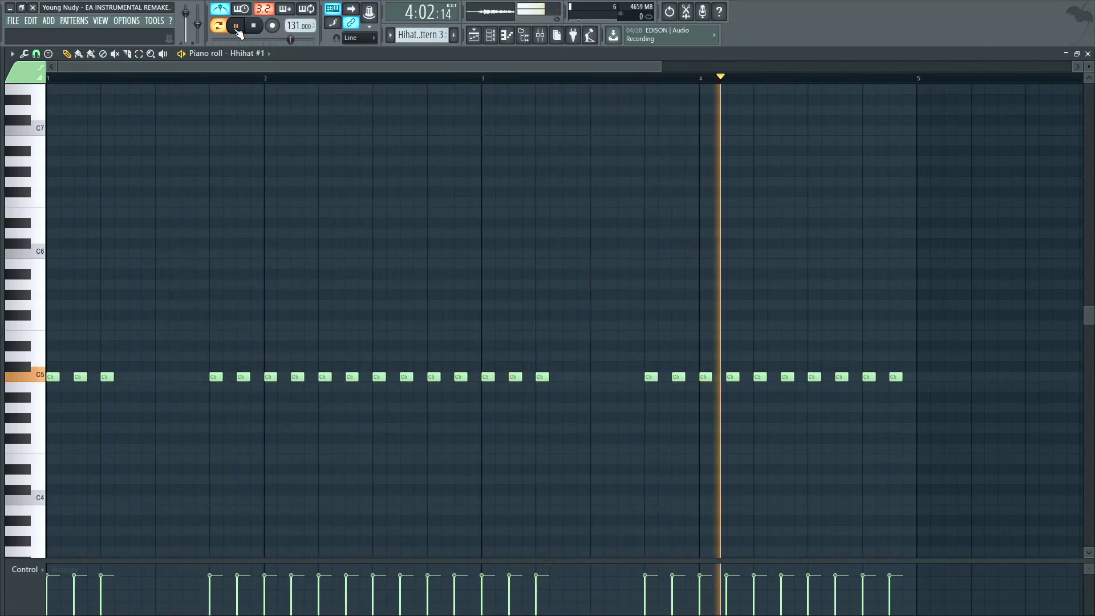
key("space")
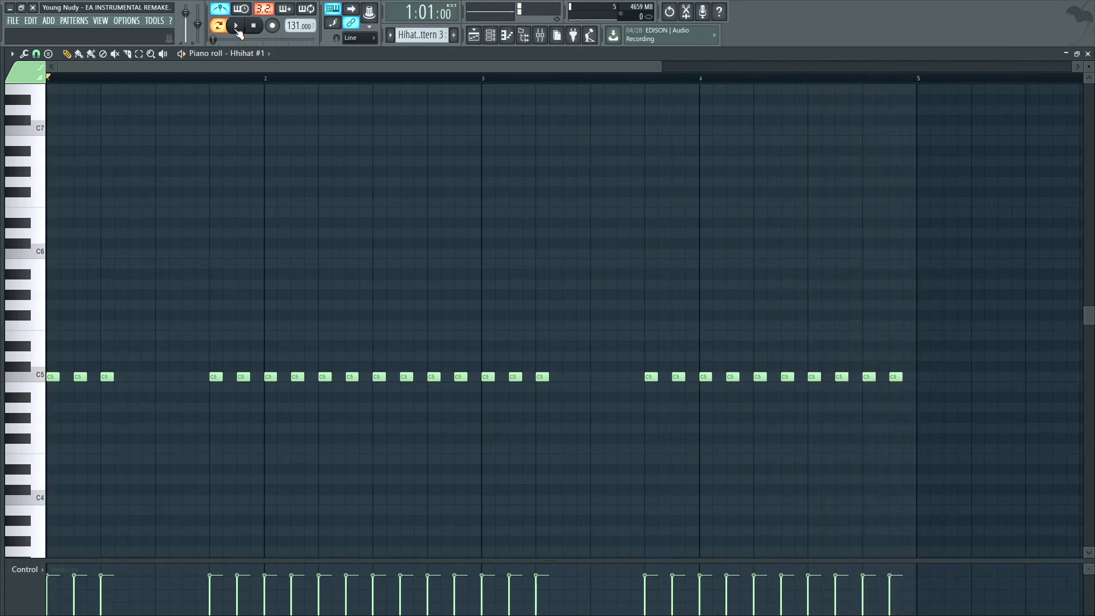
scroll(430, 39, "down", 1)
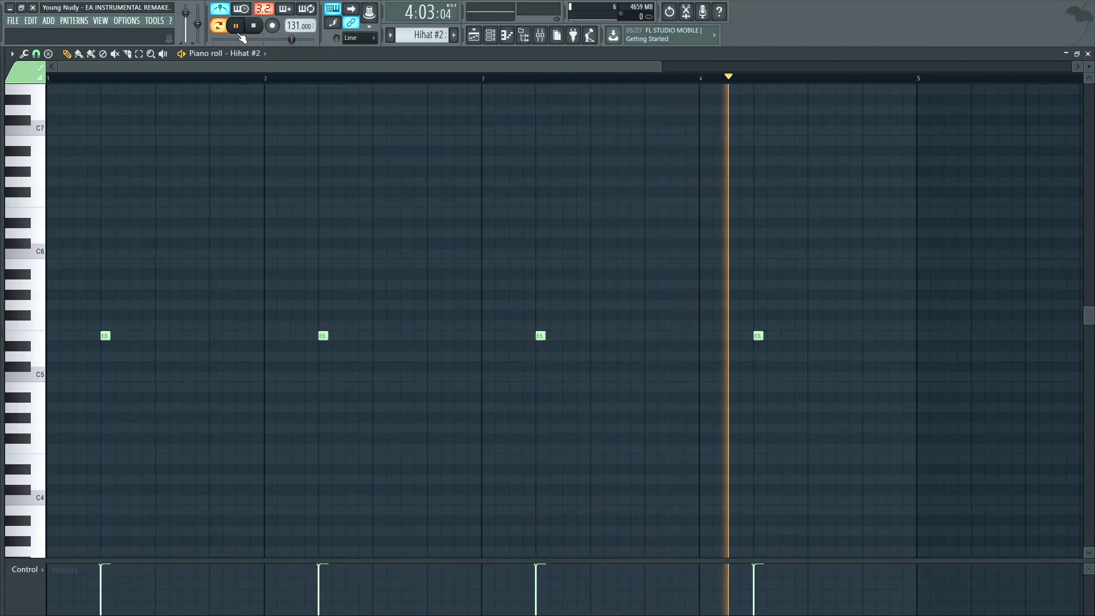
key("space")
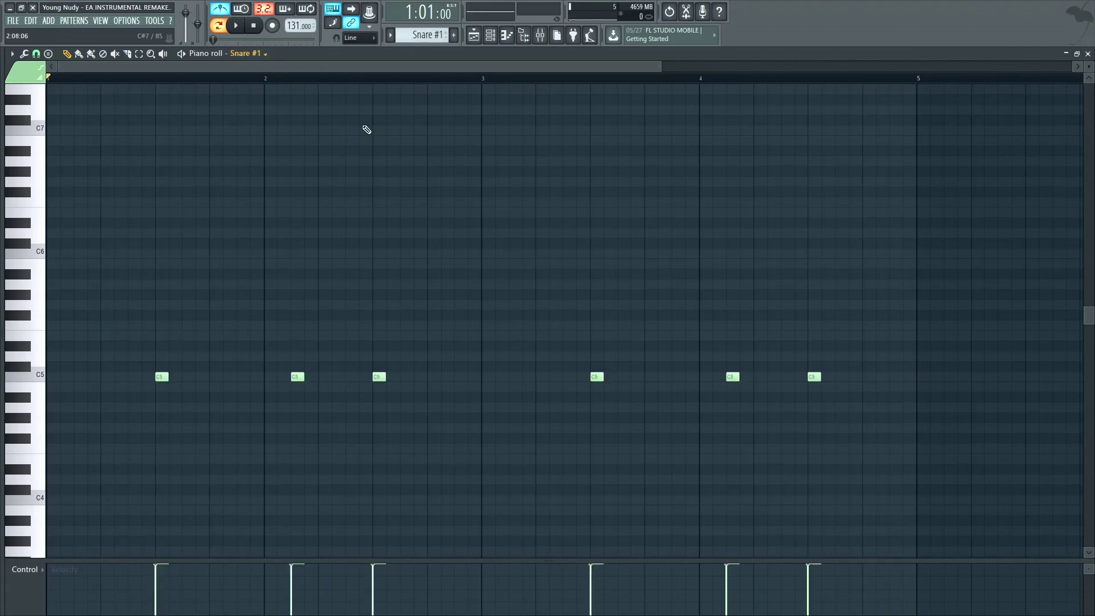
Listen to the snare patterns Snare #1 and Snare #2 and to the Triangle pattern
left_click(235, 28)
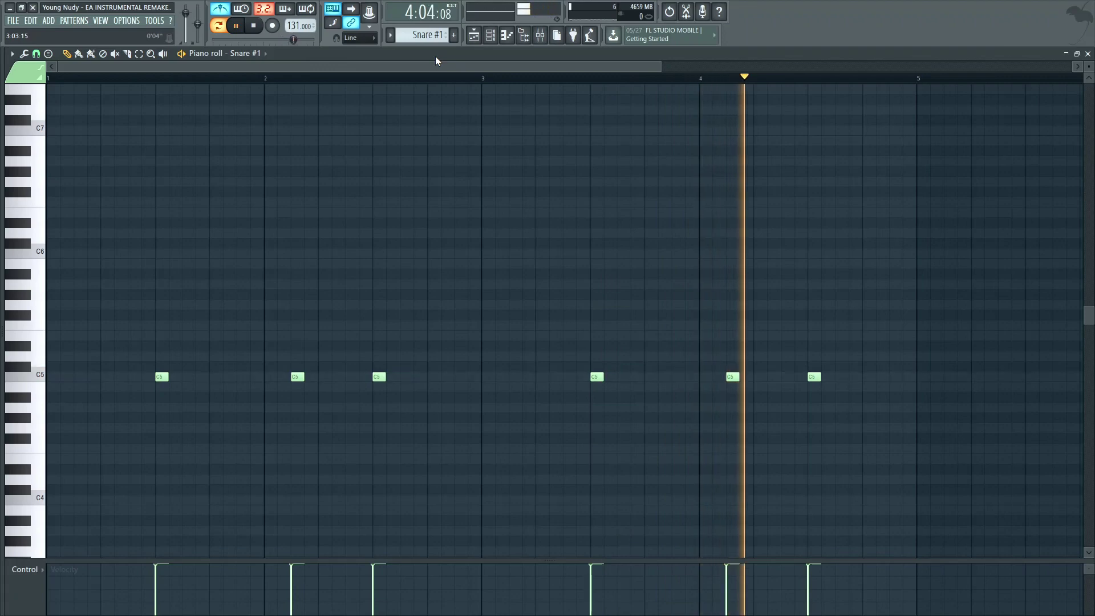
key("space")
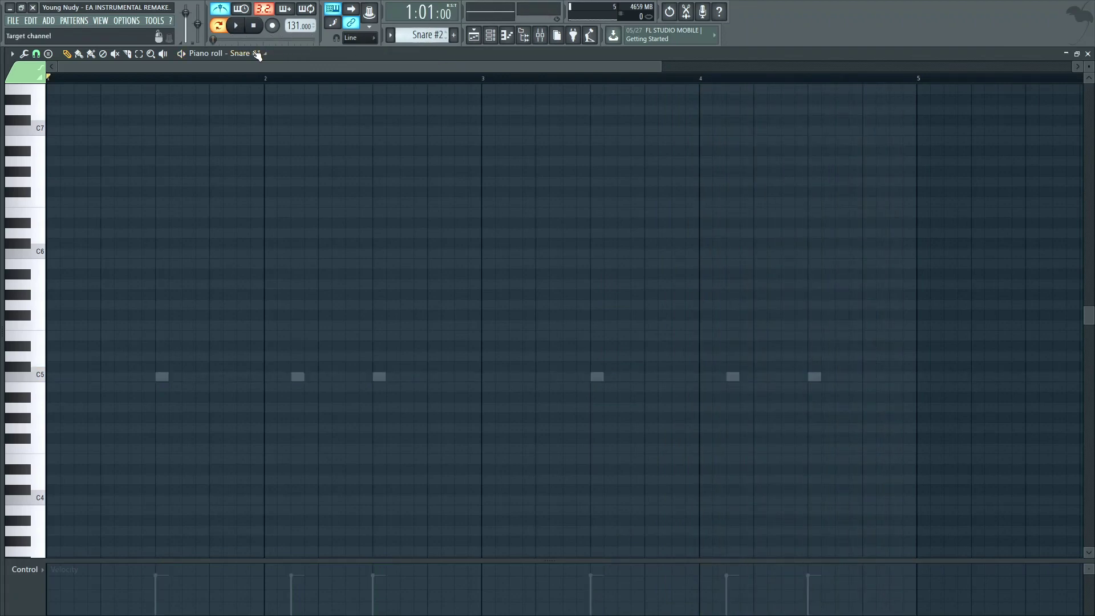
left_click(242, 26)
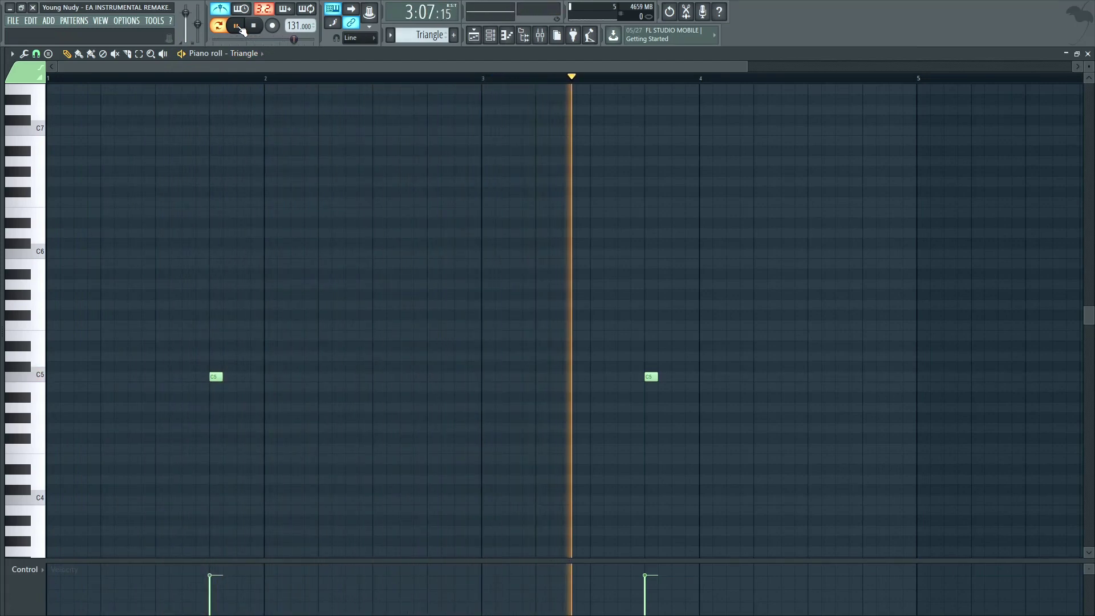
key("space")
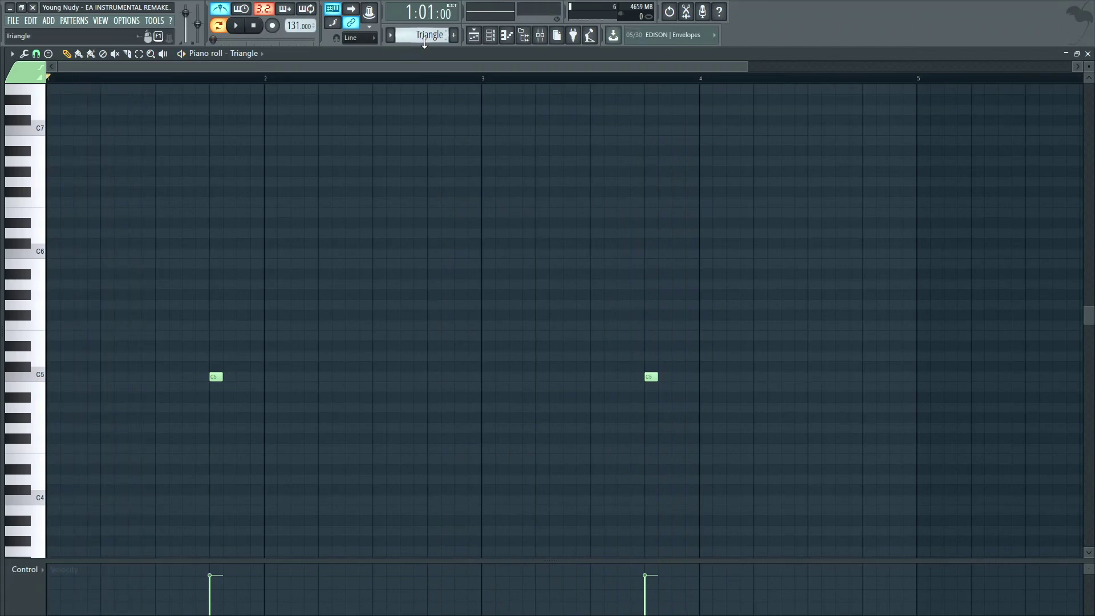
Listen to the FX Riser pattern on its own channel, and clear the selection over its four bars
scroll(266, 56, "up", 1)
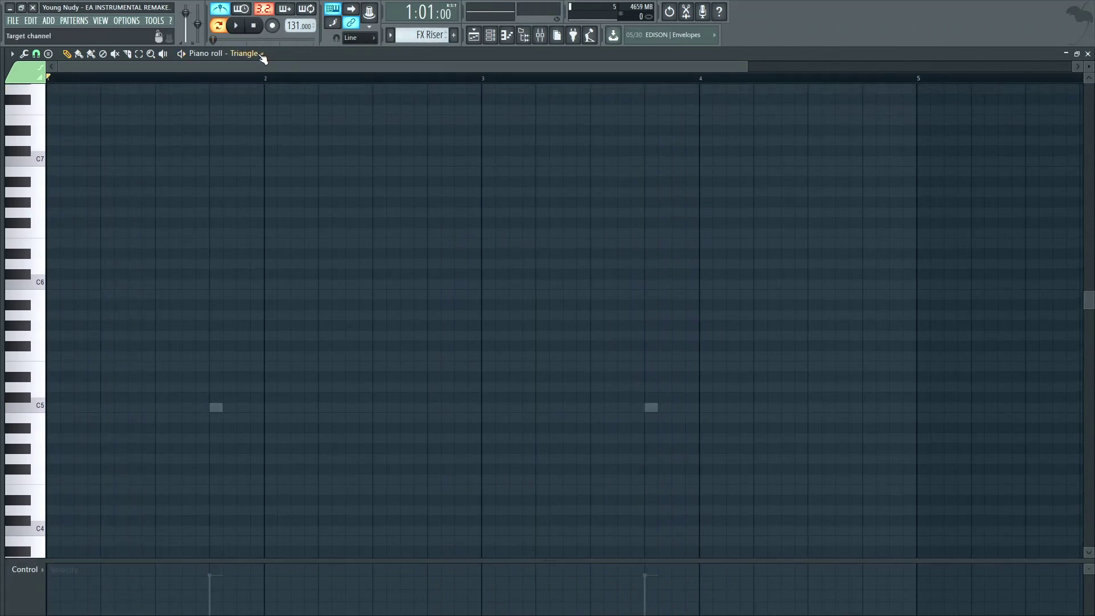
key("space")
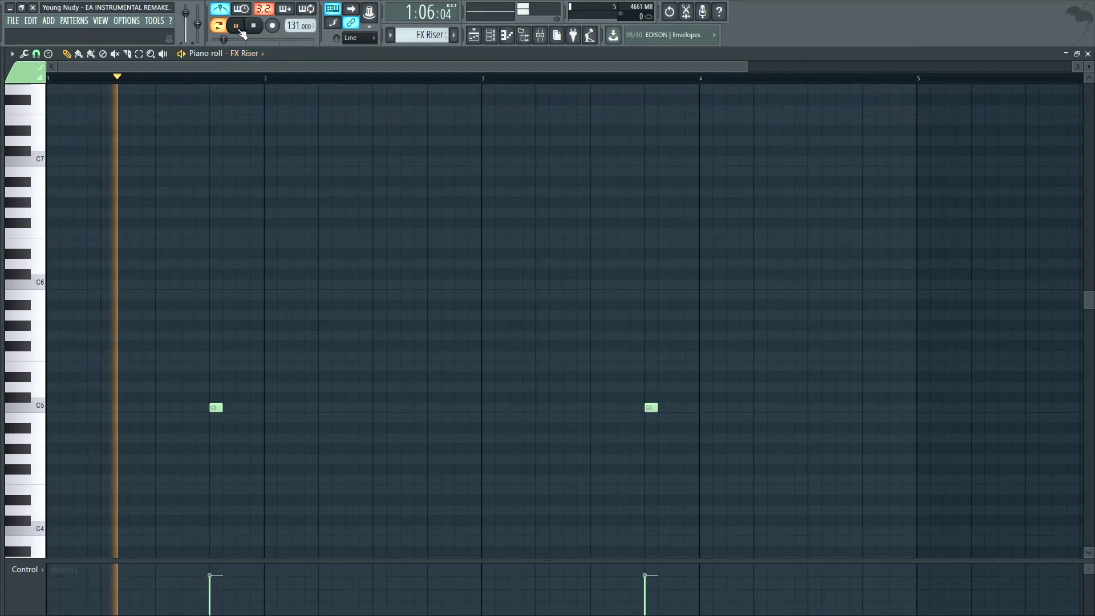
left_click_drag(917, 78, 46, 79)
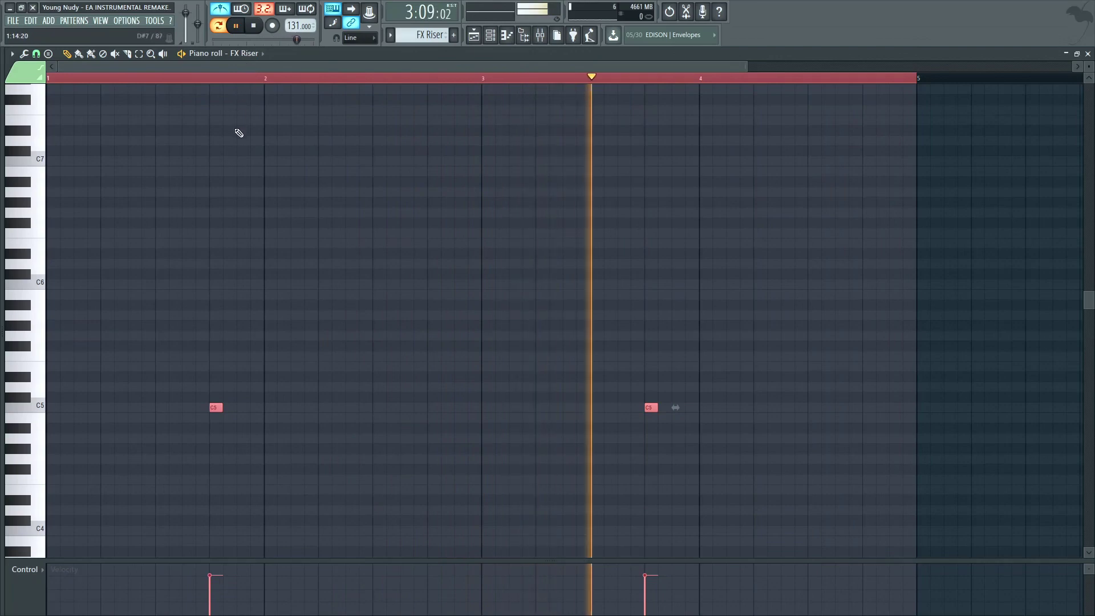
key("ctrl+d")
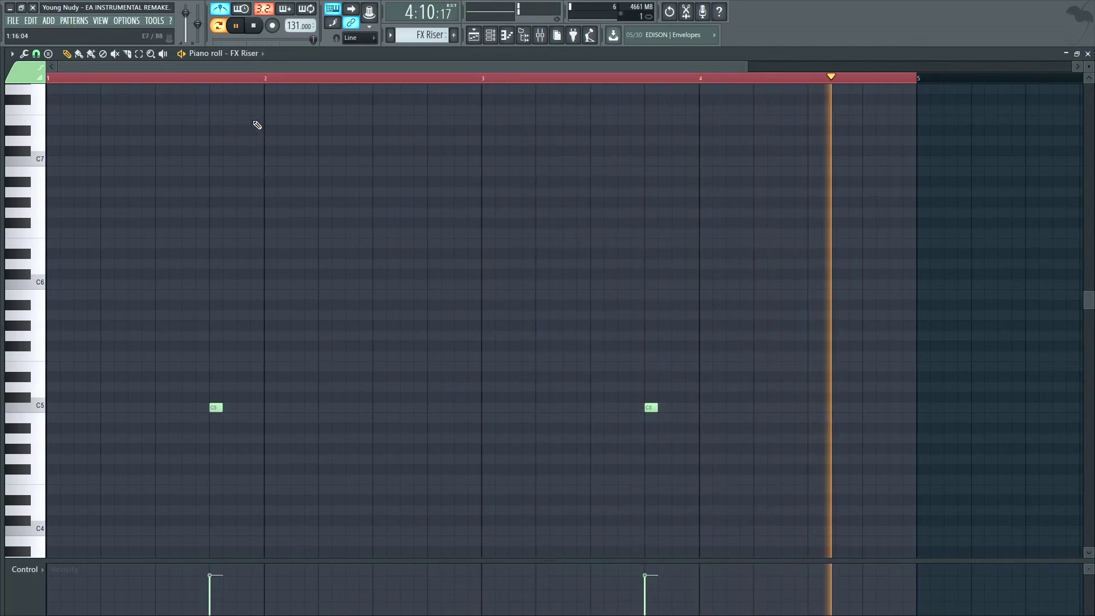
key("space")
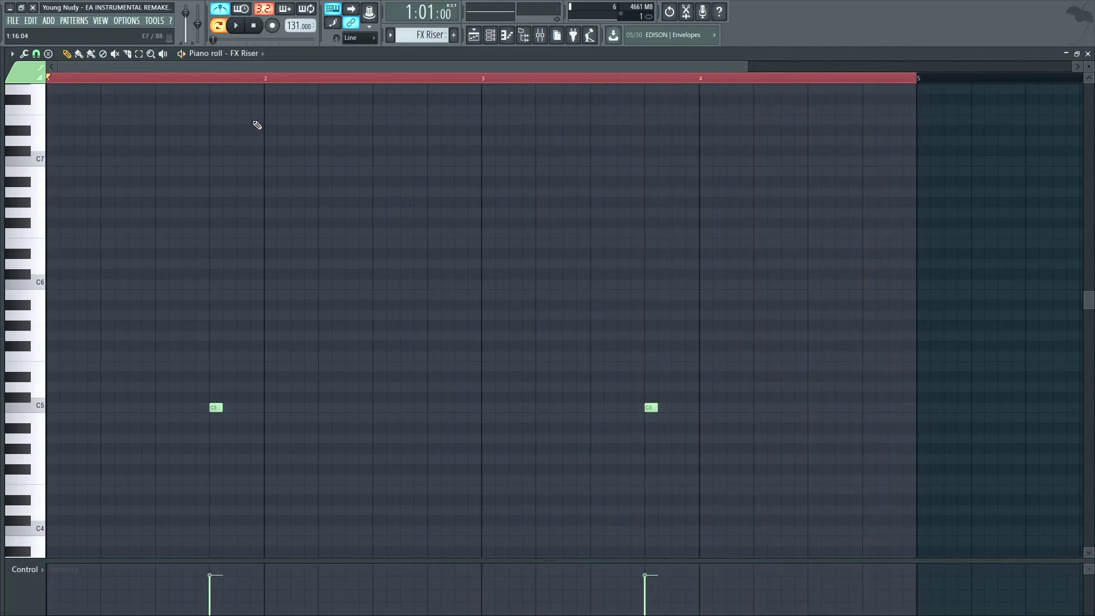
left_click(61, 80)
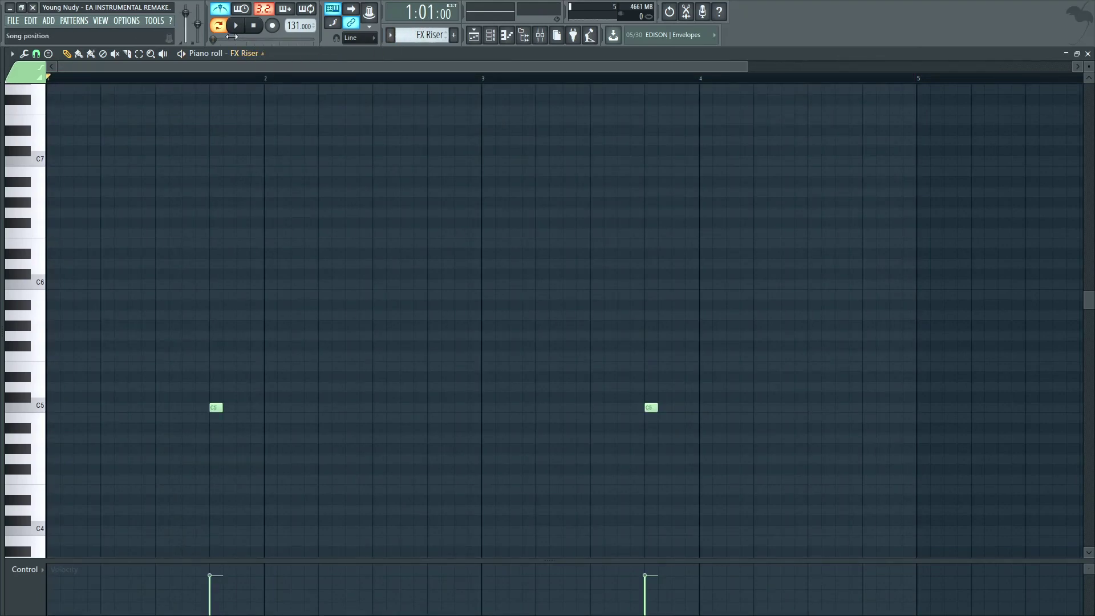
Close the piano roll and show the playlist with the full song arrangement
left_click(1088, 53)
key("F6")
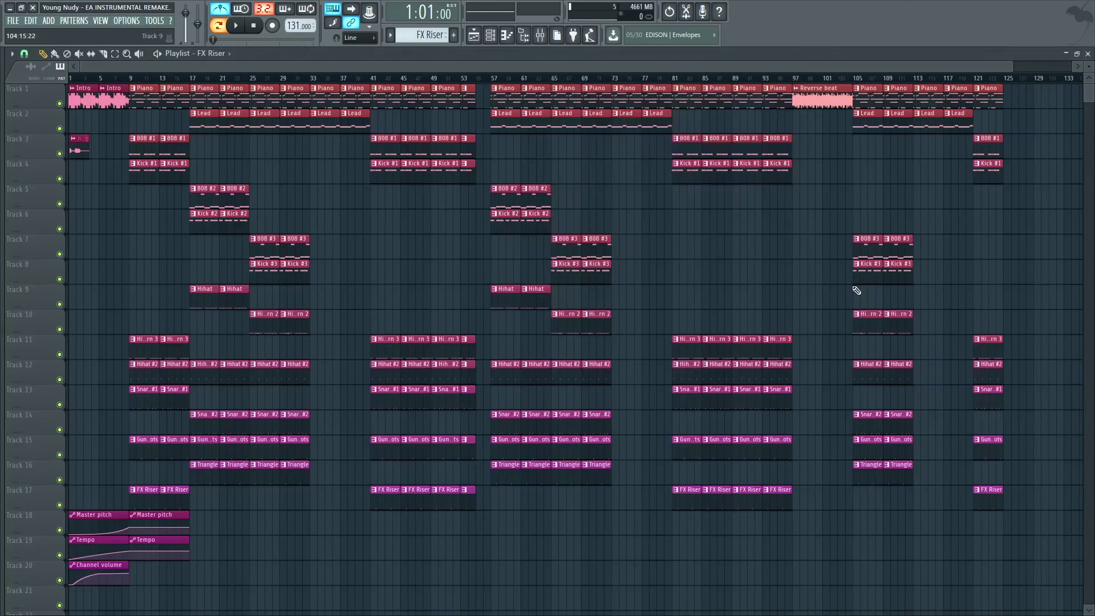